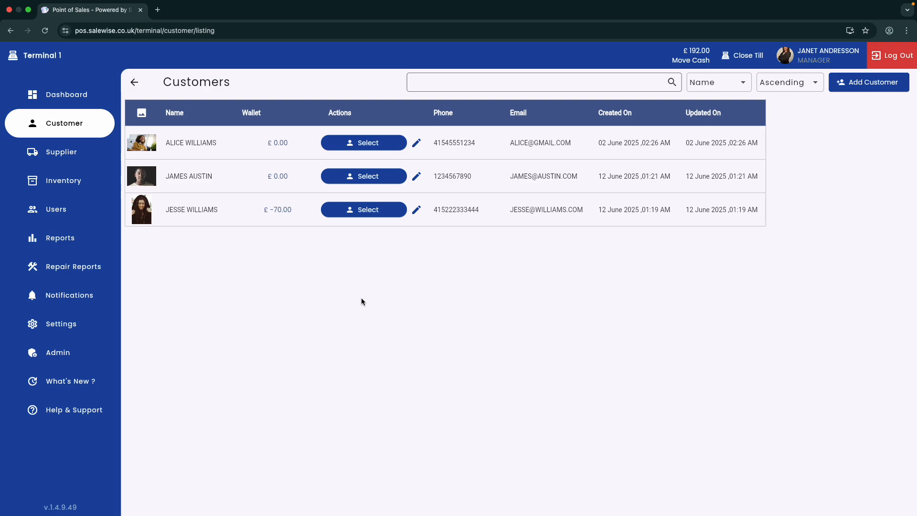
Filter the customer list to a single match by searching the customer's first name
left_click(100, 121)
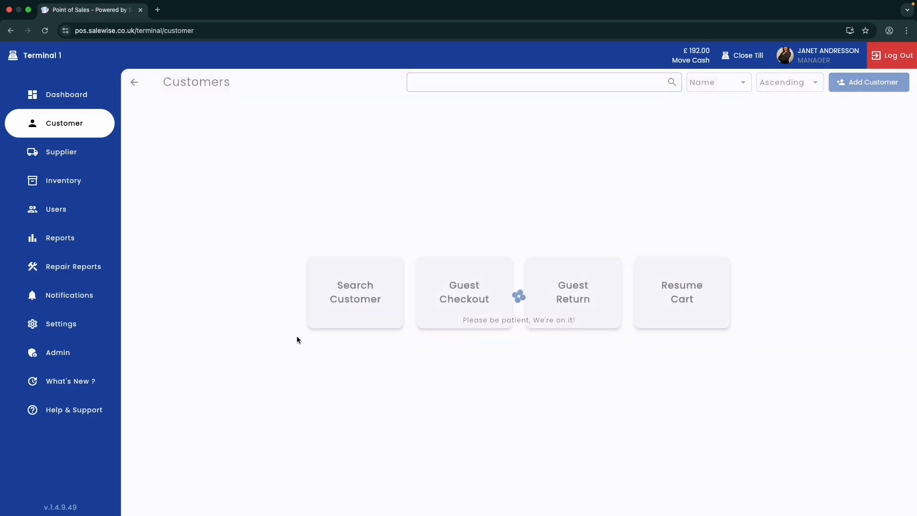
left_click(351, 307)
left_click(457, 87)
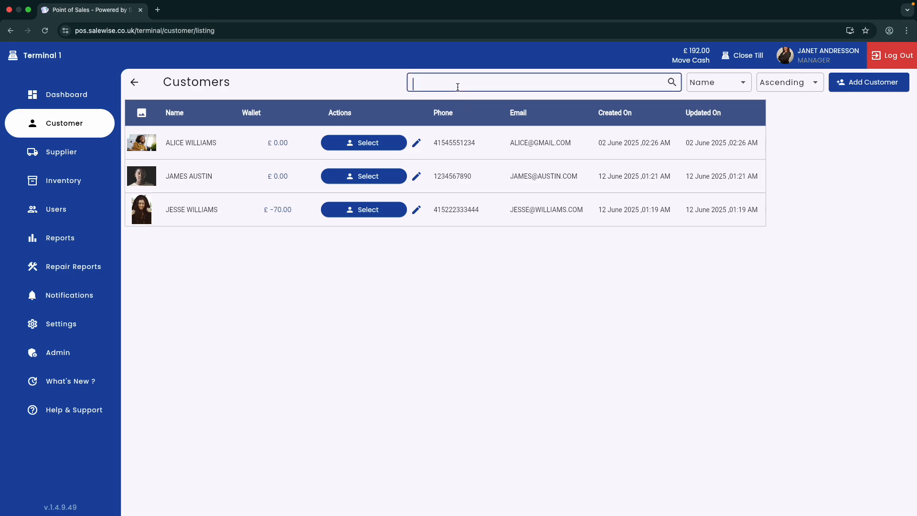
type("james")
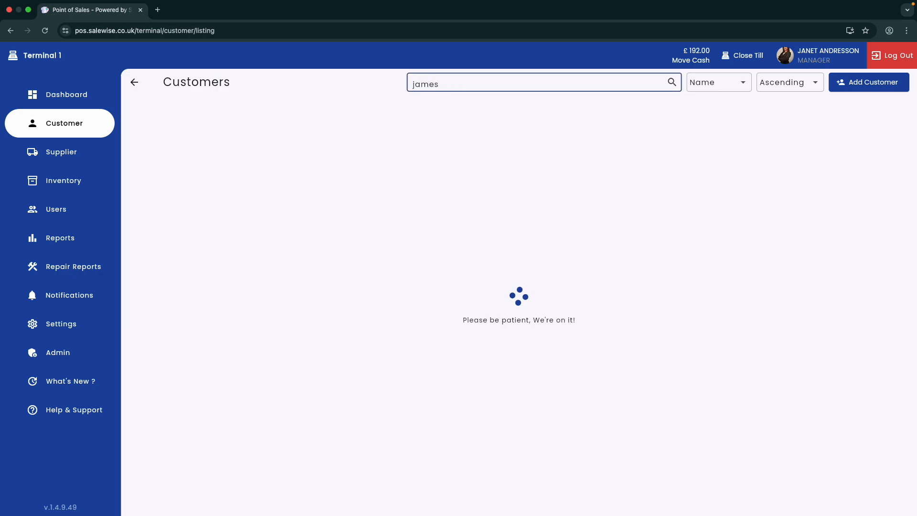
left_click(343, 81)
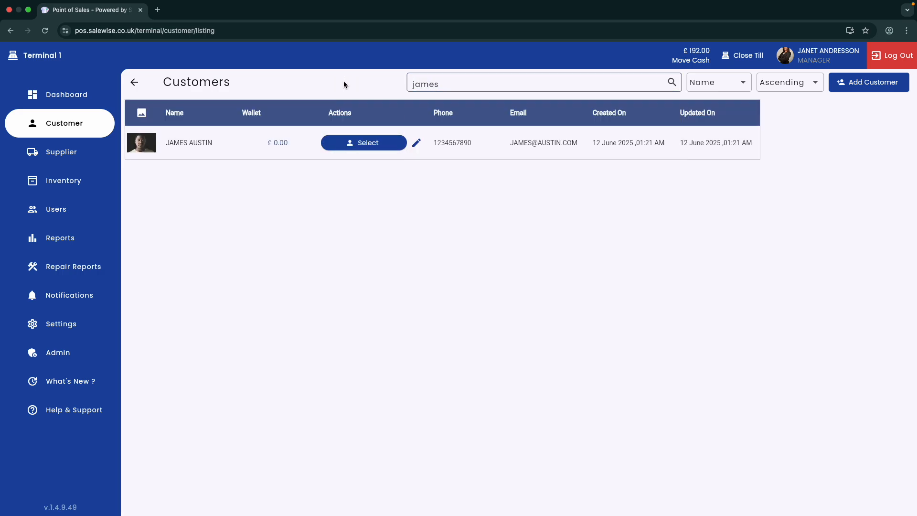
Select the found customer and create a new buyback from their Buyback section
left_click(378, 145)
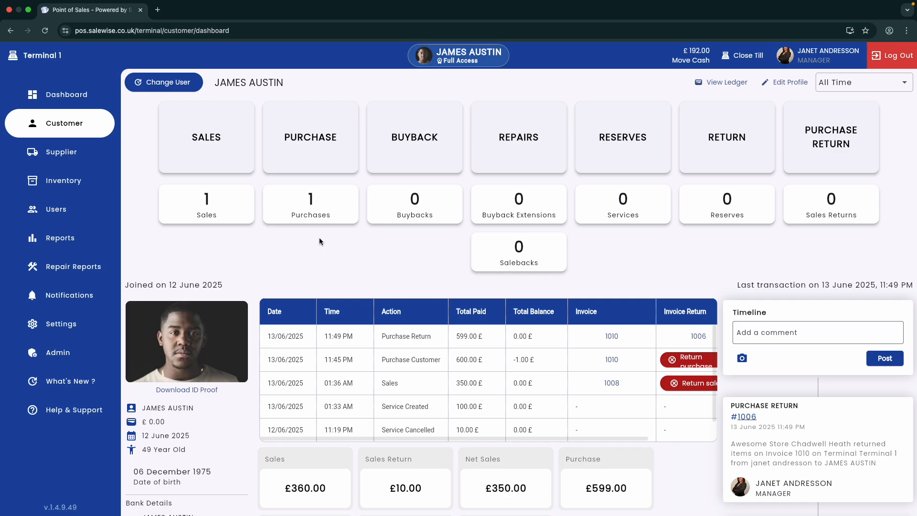
left_click(431, 125)
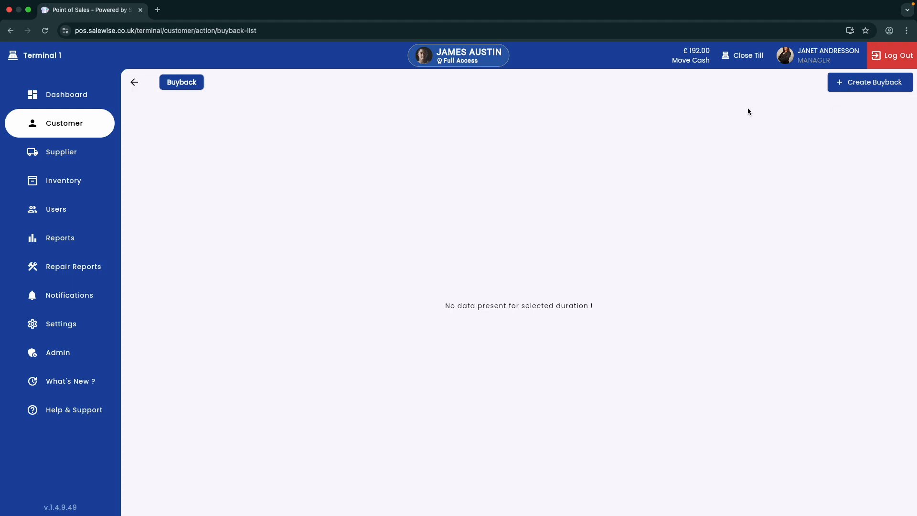
left_click(873, 87)
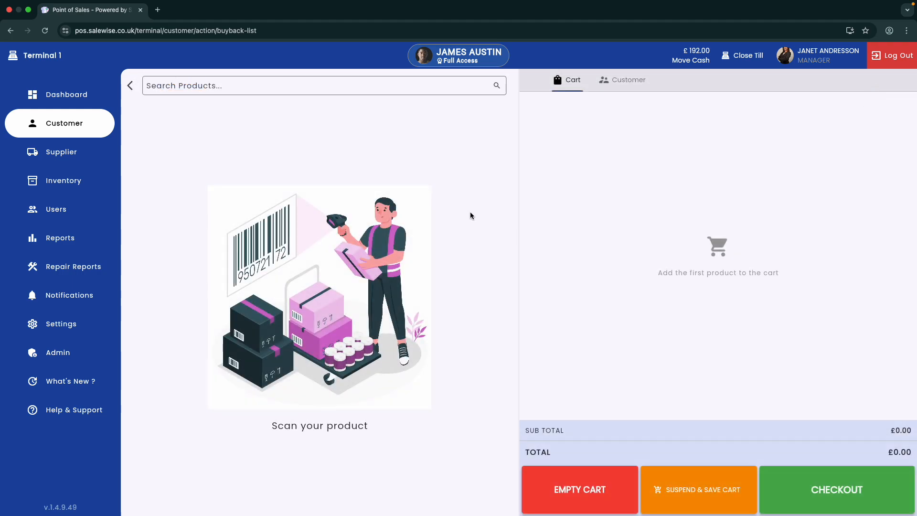
Add the iPhone 16 Pro 256GB Midnight Grey to the buyback in Used - Very Good condition
left_click(252, 84)
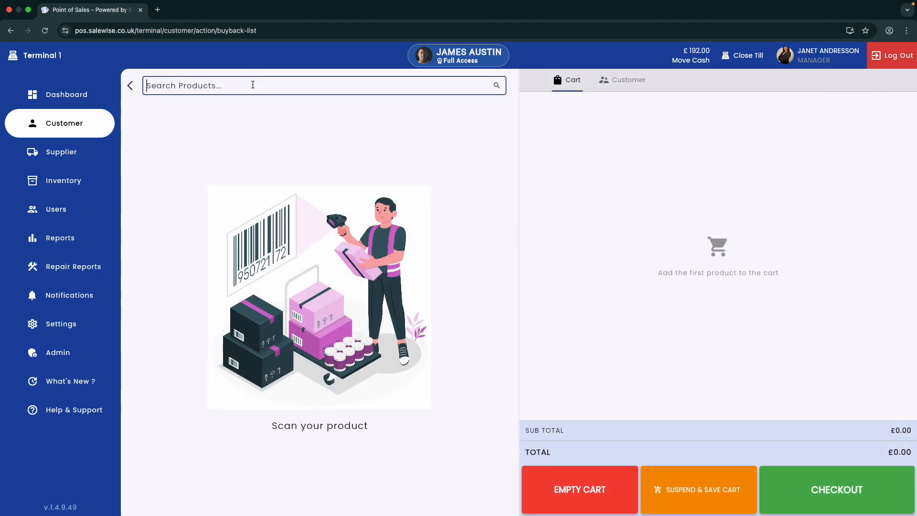
type("iphone")
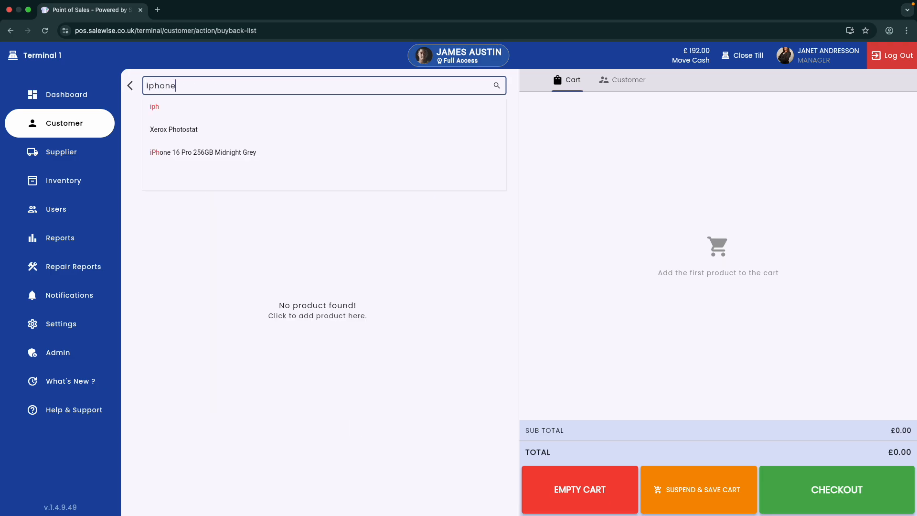
left_click(590, 171)
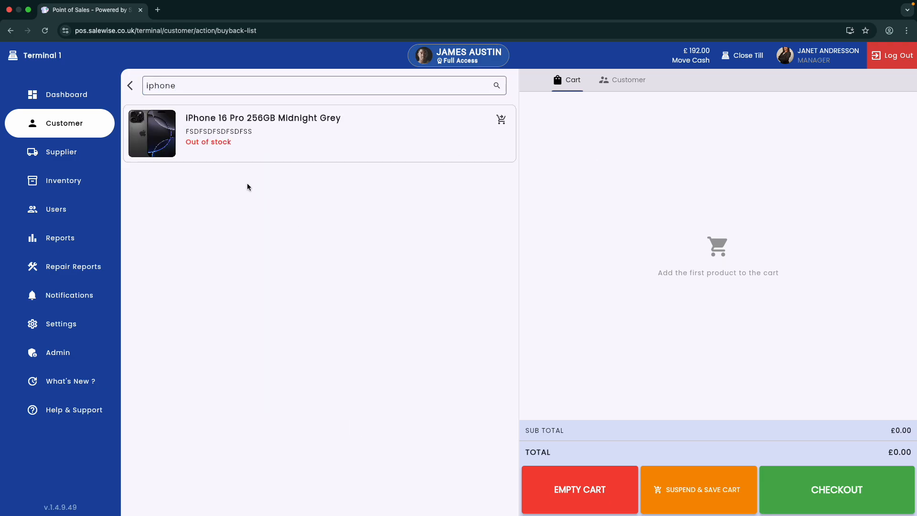
left_click(259, 140)
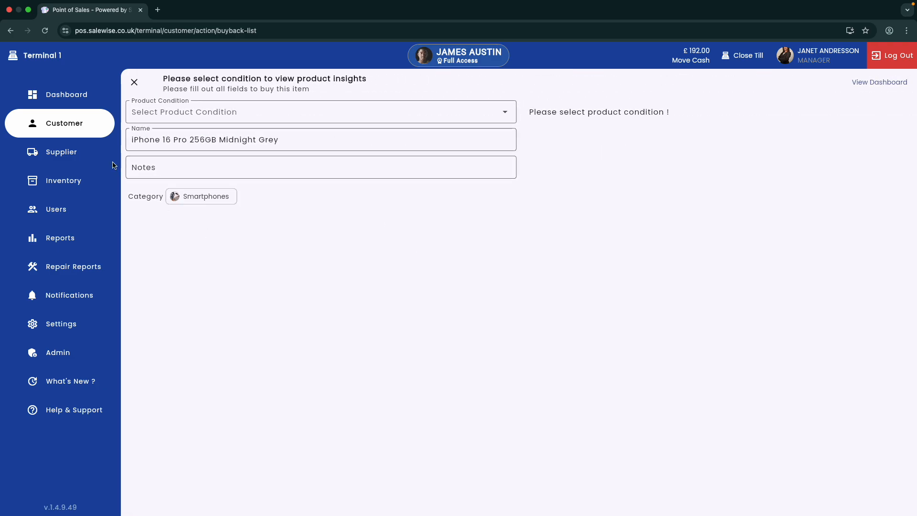
left_click(222, 113)
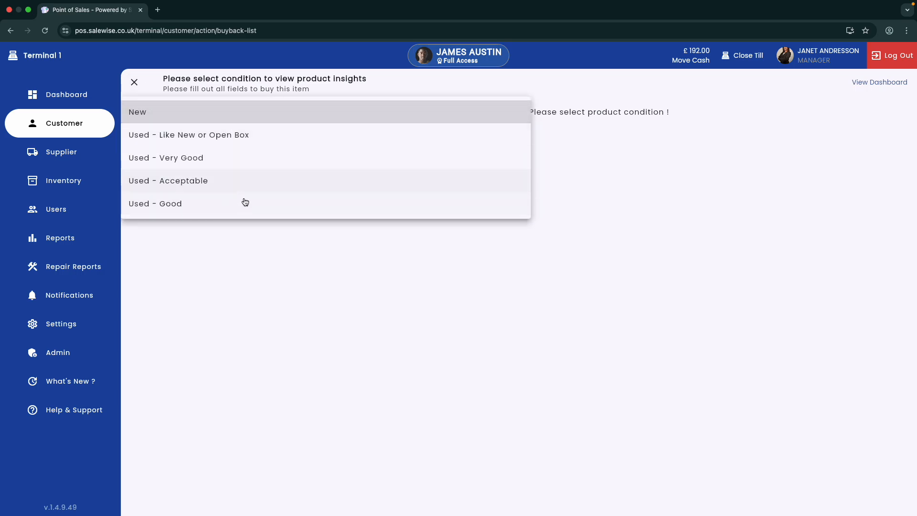
left_click(234, 158)
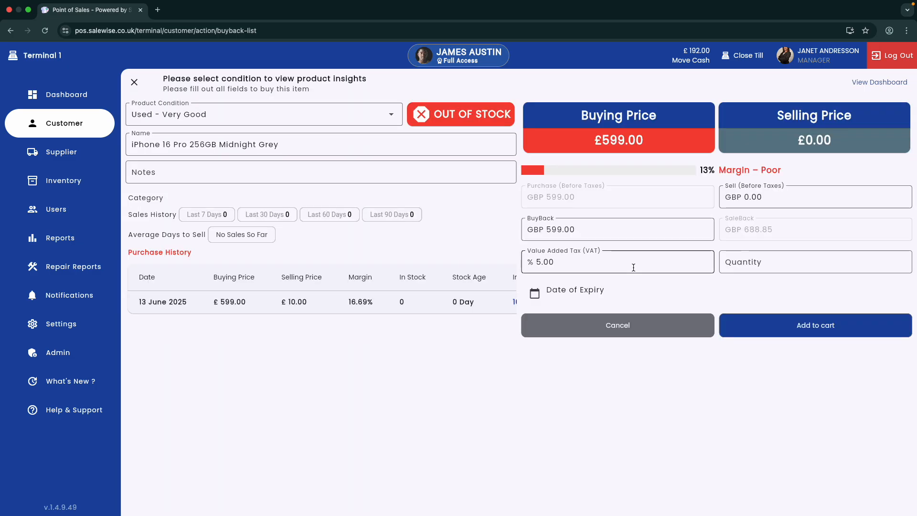
Change the buyback price to 699 and view the Store Settings page
double_click(586, 230)
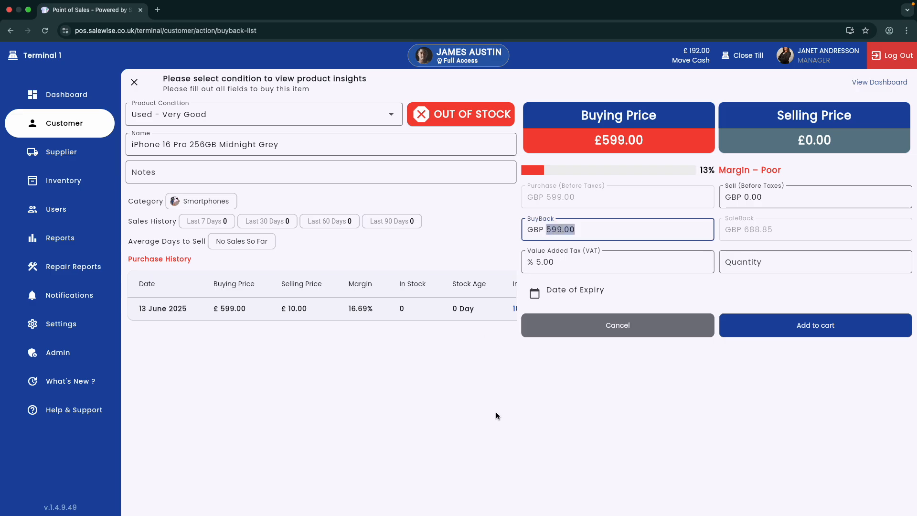
type("699")
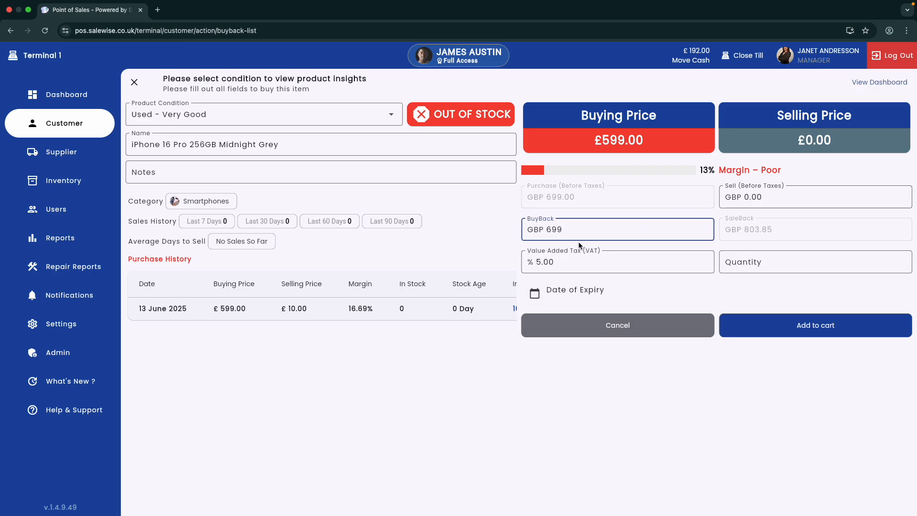
left_click(72, 327)
left_click(568, 297)
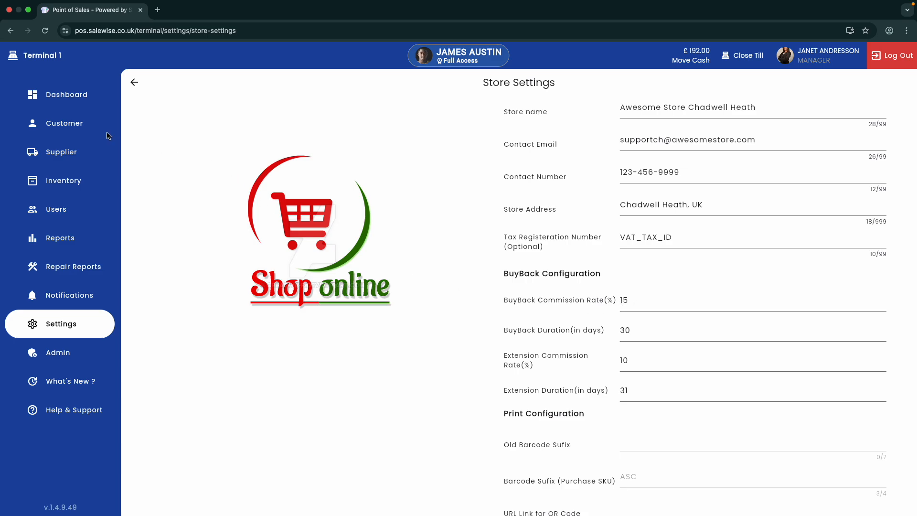
Return to the iPhone 16 Pro buyback form, with Store Settings revisited along the way
left_click(91, 127)
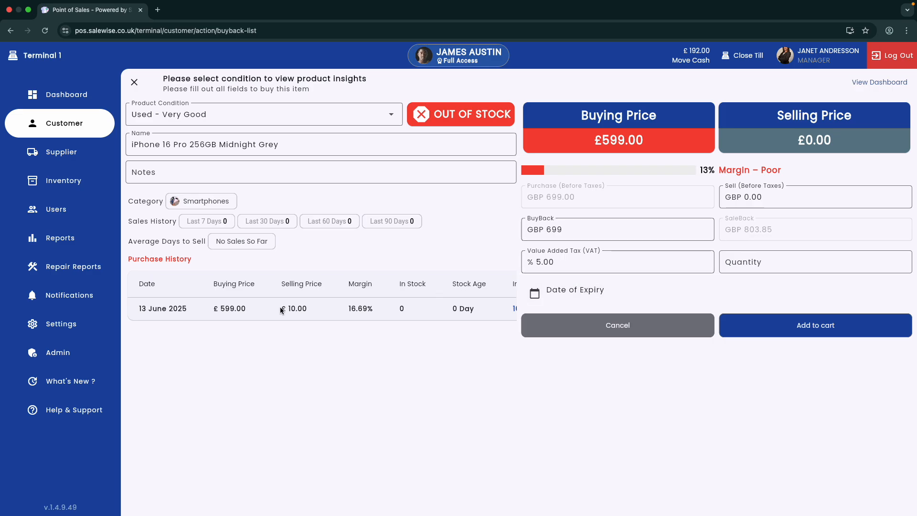
left_click(66, 329)
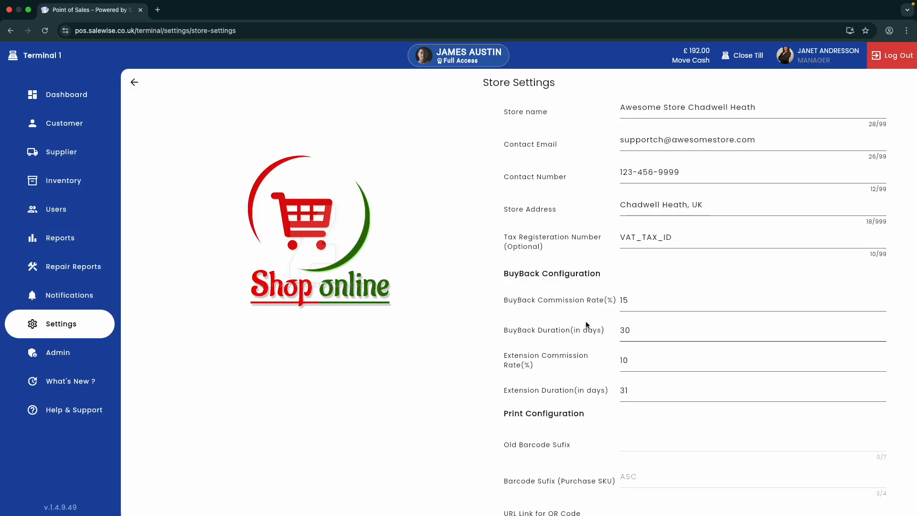
left_click(112, 325)
left_click(546, 276)
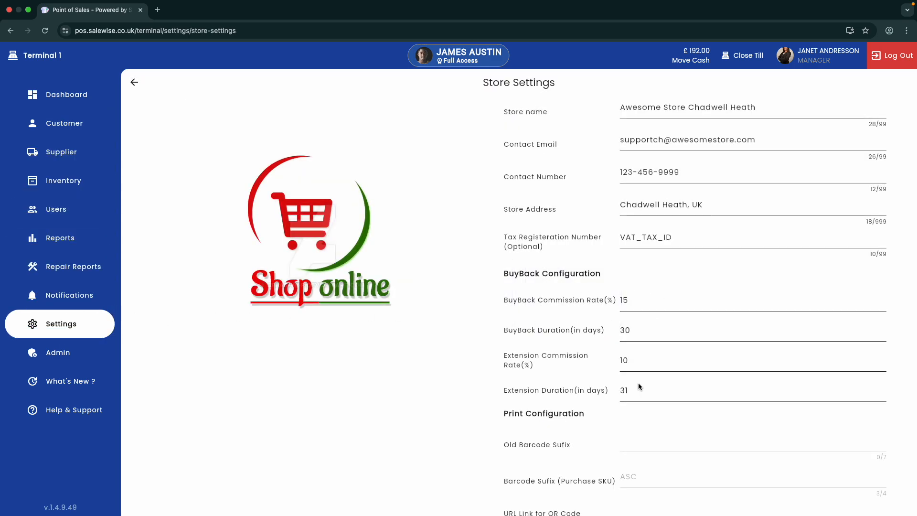
left_click(75, 122)
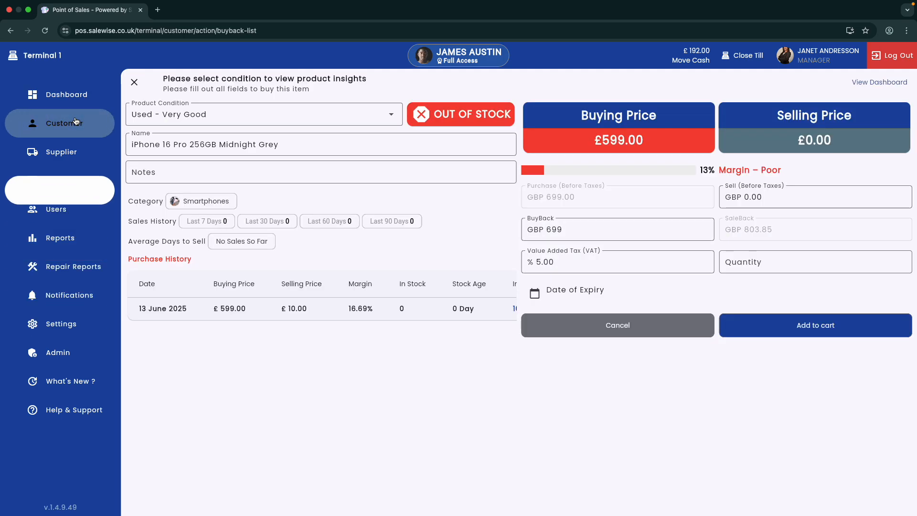
Set the item quantity to 1 and the VAT rate to 0
left_click(748, 258)
type("1")
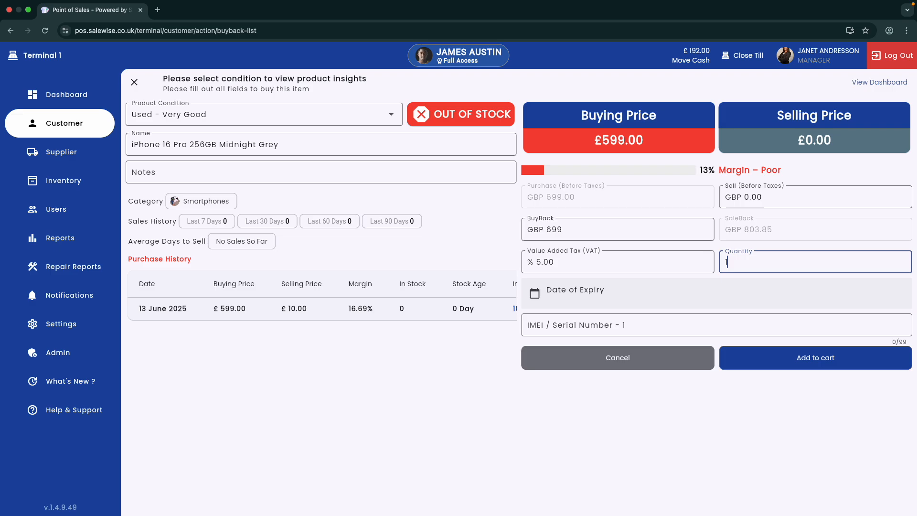
left_click(564, 264)
double_click(564, 264)
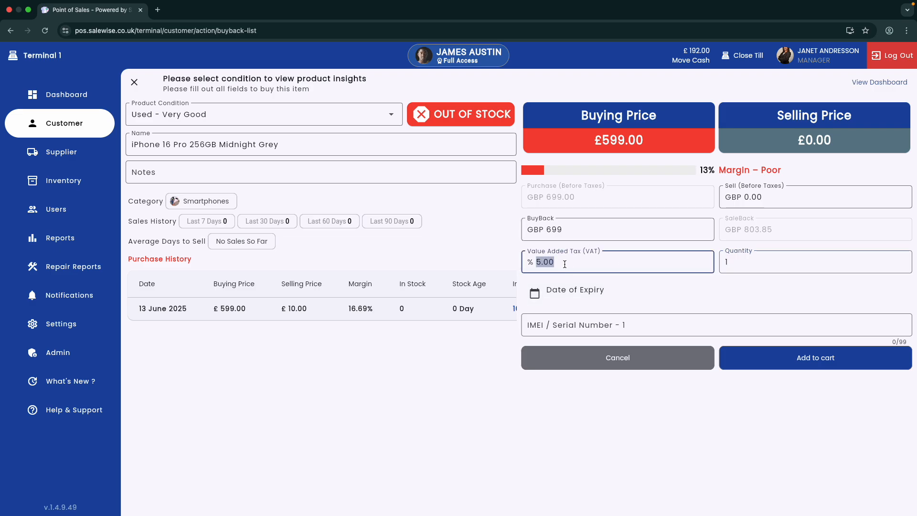
type("0")
Enter the device's IMEI/serial number and confirm the 699 buyback price
left_click(575, 320)
type("123456566688998")
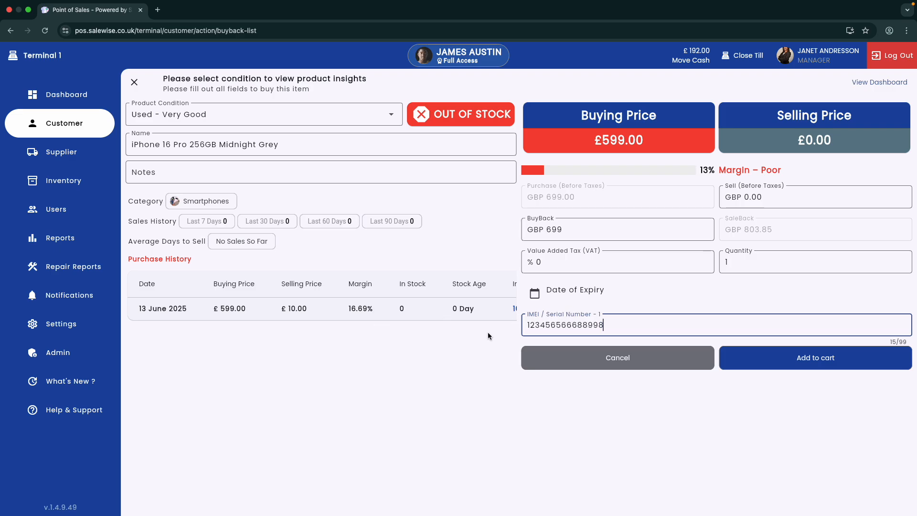
double_click(578, 316)
left_click(748, 253)
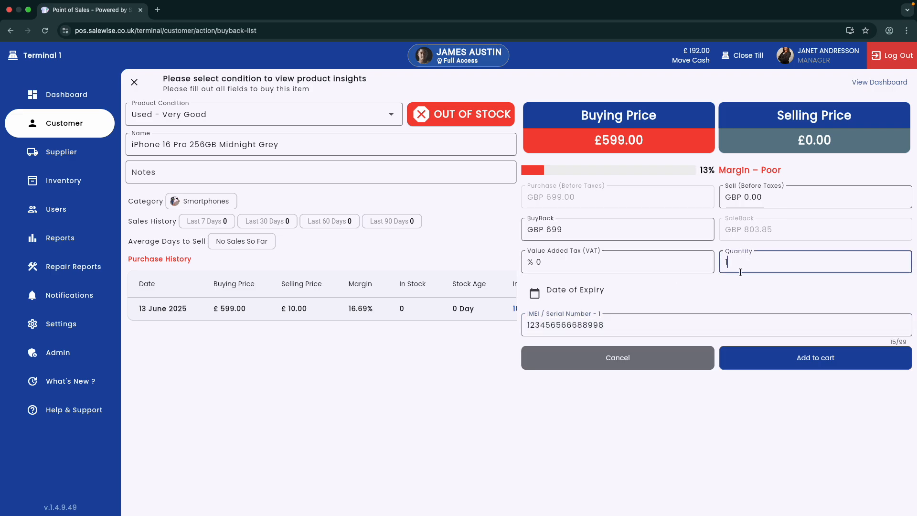
double_click(555, 229)
double_click(559, 232)
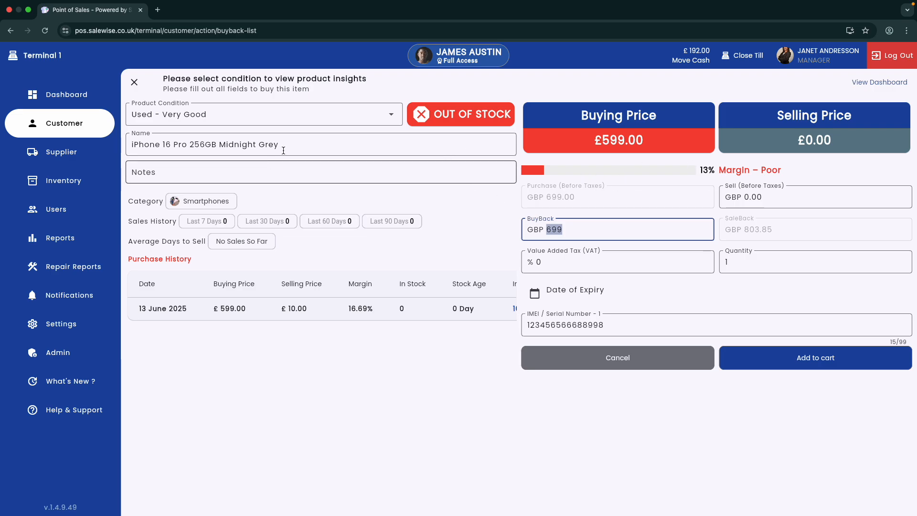
Set the sell price to 803.89 and add the iPhone buyback to the cart
left_click(833, 361)
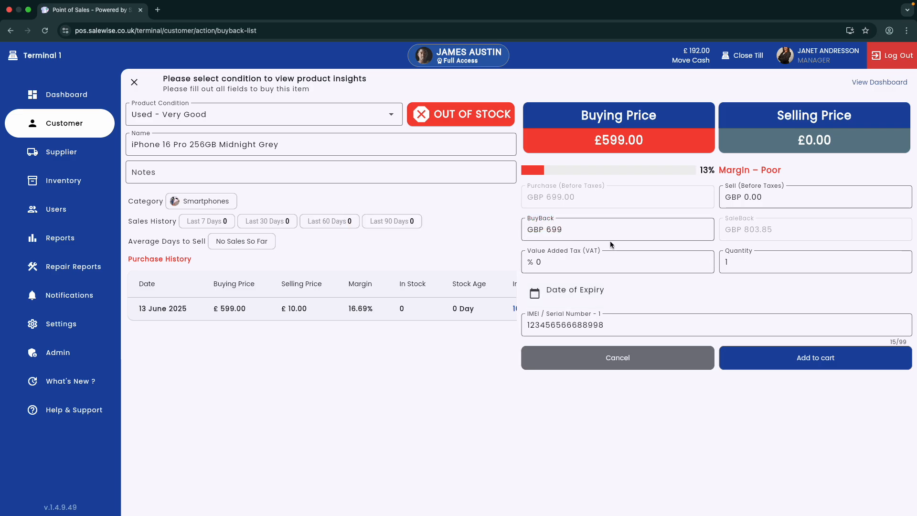
double_click(753, 197)
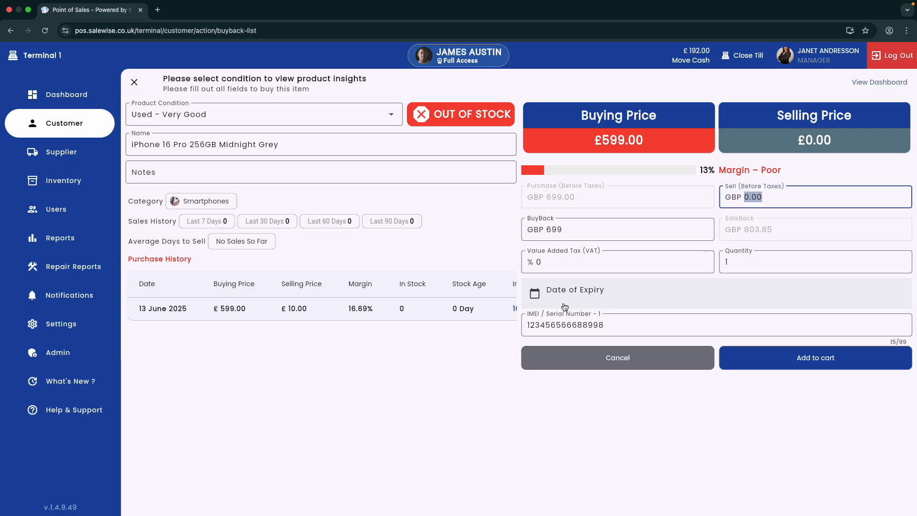
type("803.89")
double_click(759, 197)
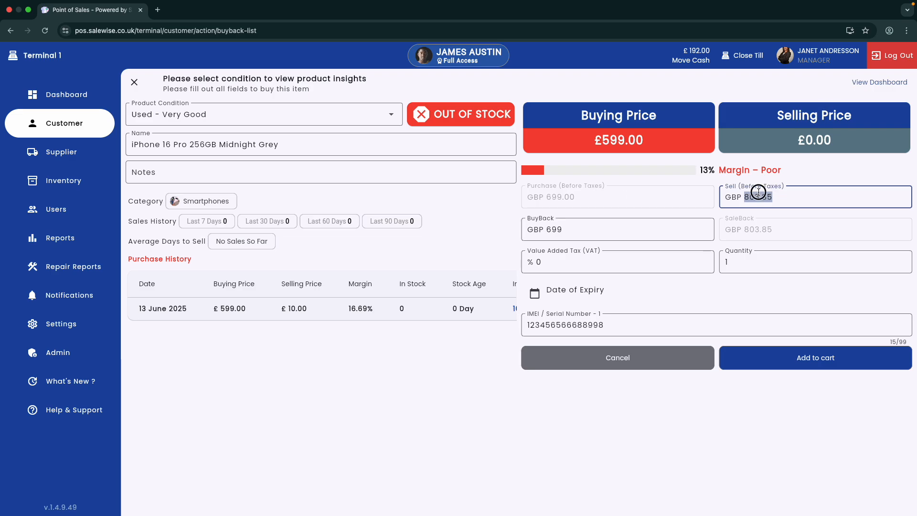
left_click(774, 352)
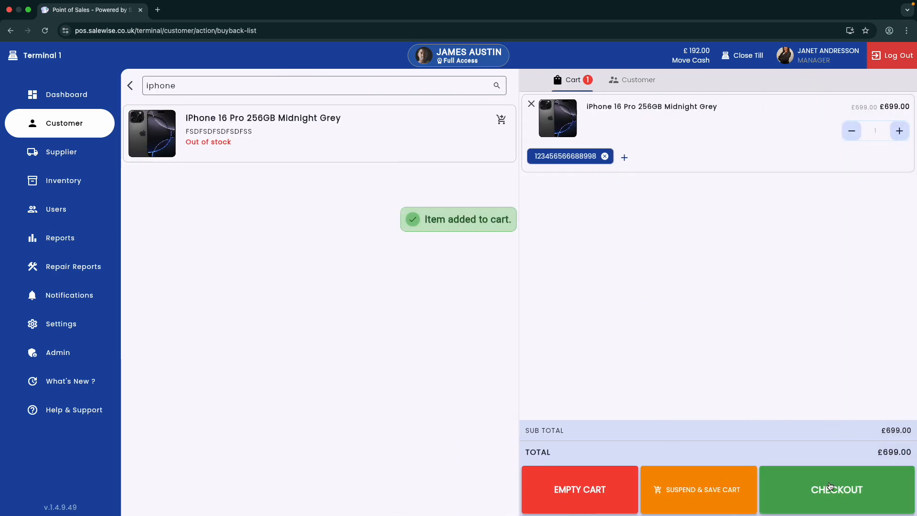
At checkout, add a £699.00 cash payment and attempt to pay
left_click(830, 486)
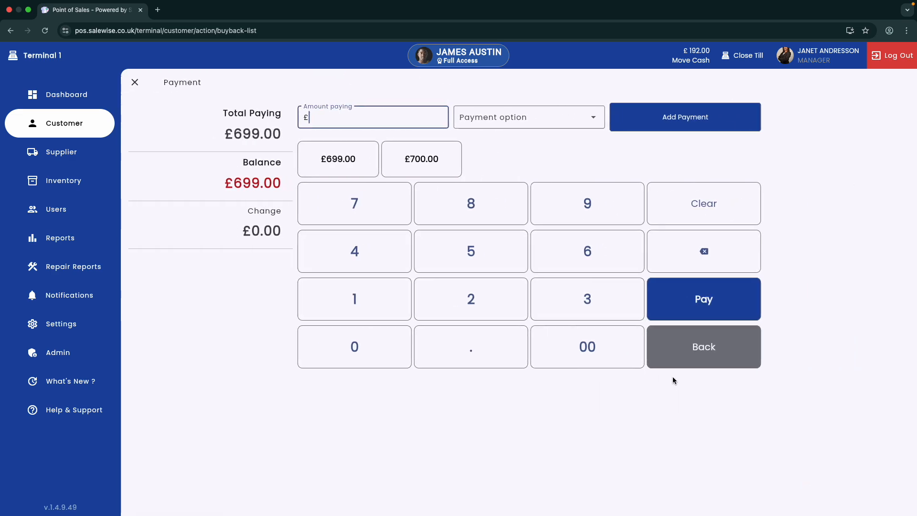
left_click(351, 164)
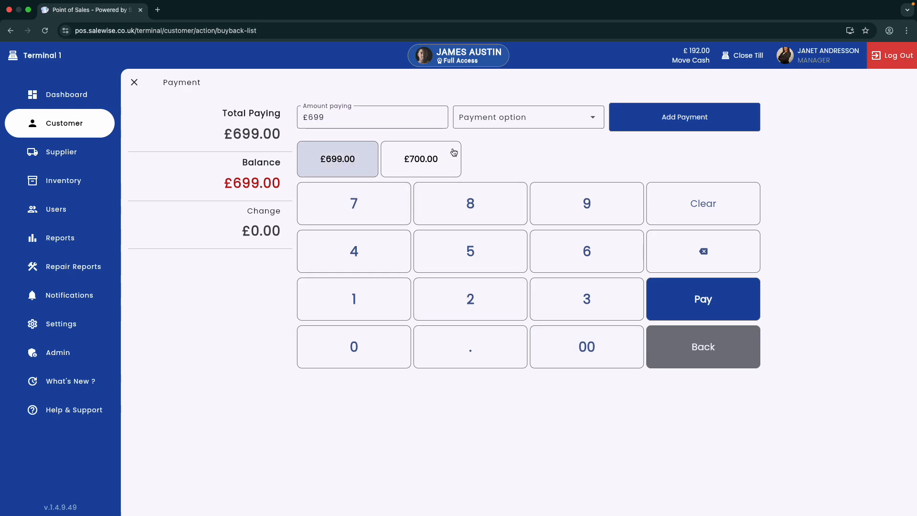
left_click(506, 118)
left_click(505, 141)
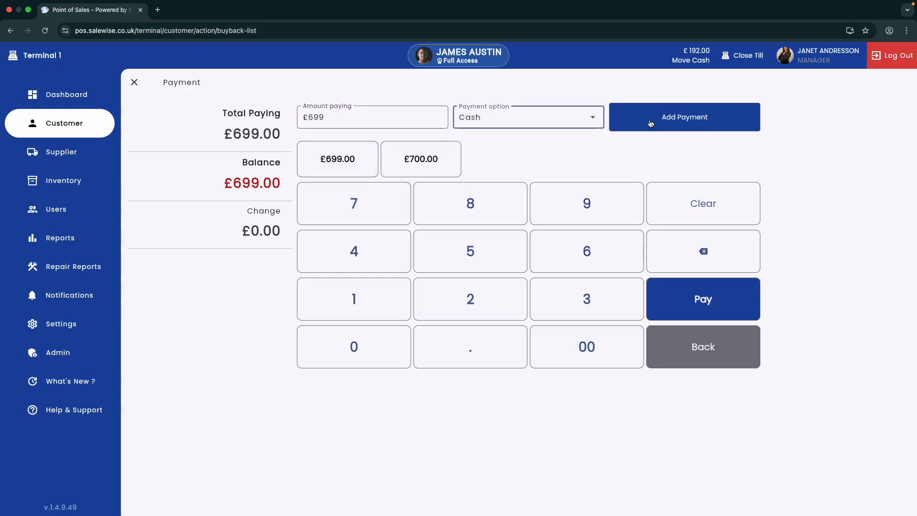
left_click(650, 124)
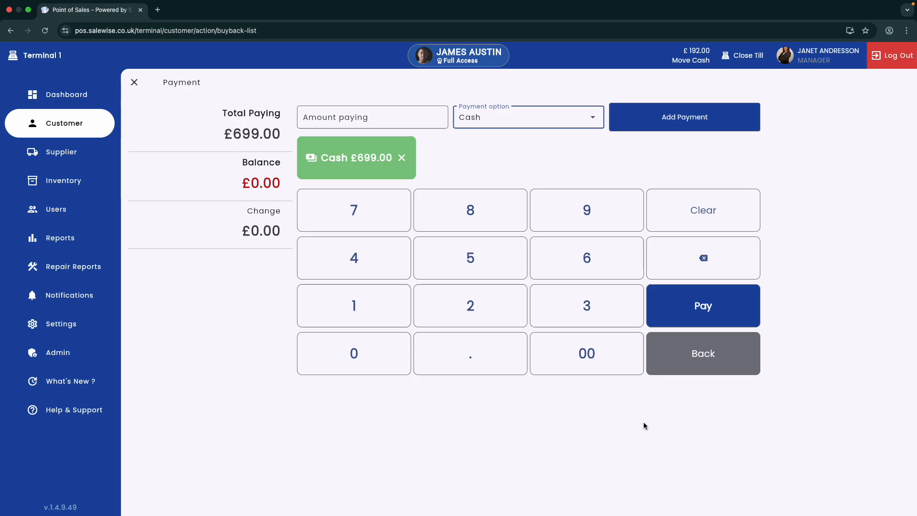
left_click(706, 305)
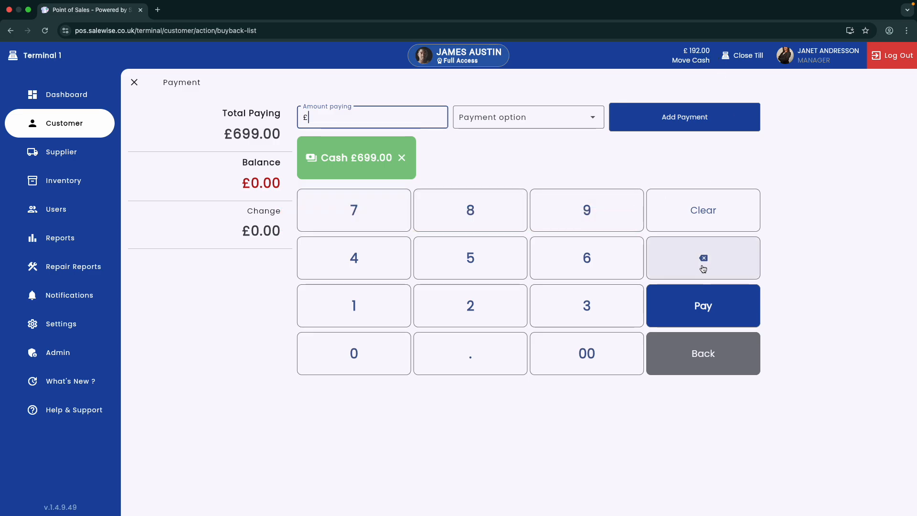
Cash ten £50 notes (£500) into the till, entering the till PIN and a settlement note
left_click(700, 65)
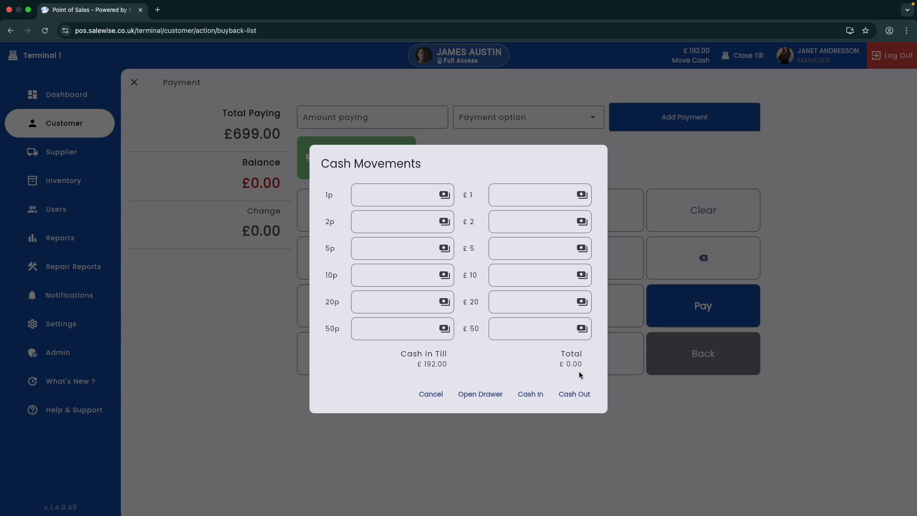
left_click(509, 323)
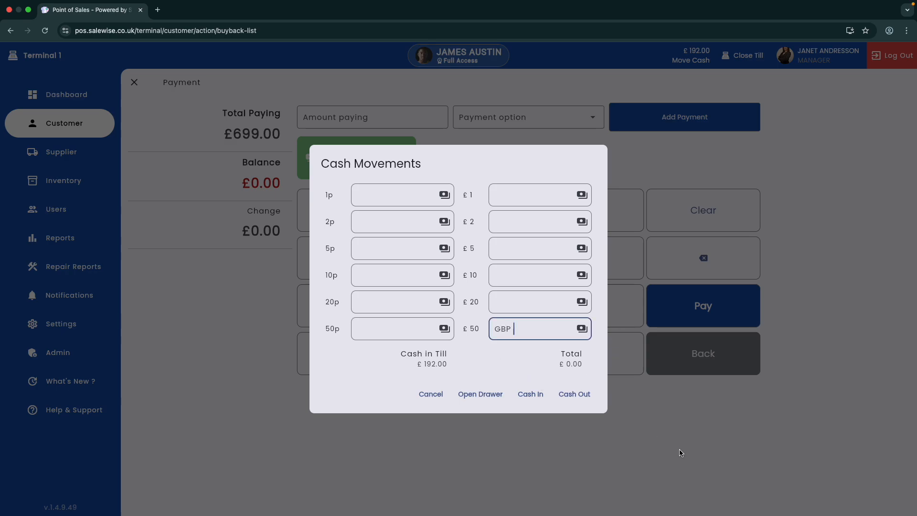
type("10")
left_click(534, 395)
left_click(437, 264)
type("1234")
left_click(492, 276)
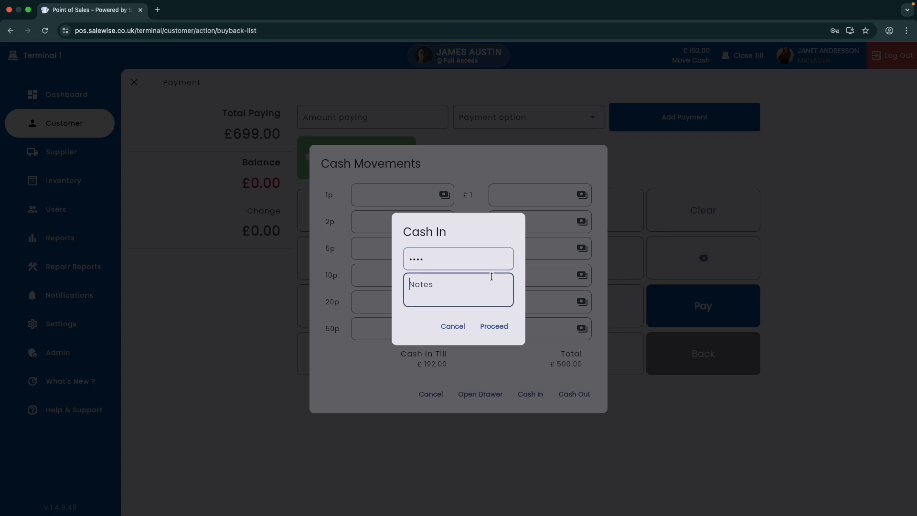
type("for settling john")
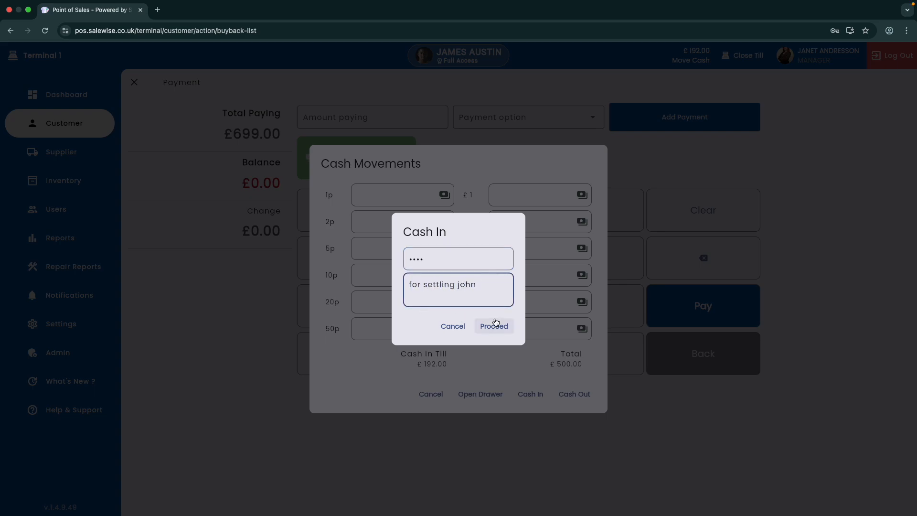
left_click(497, 327)
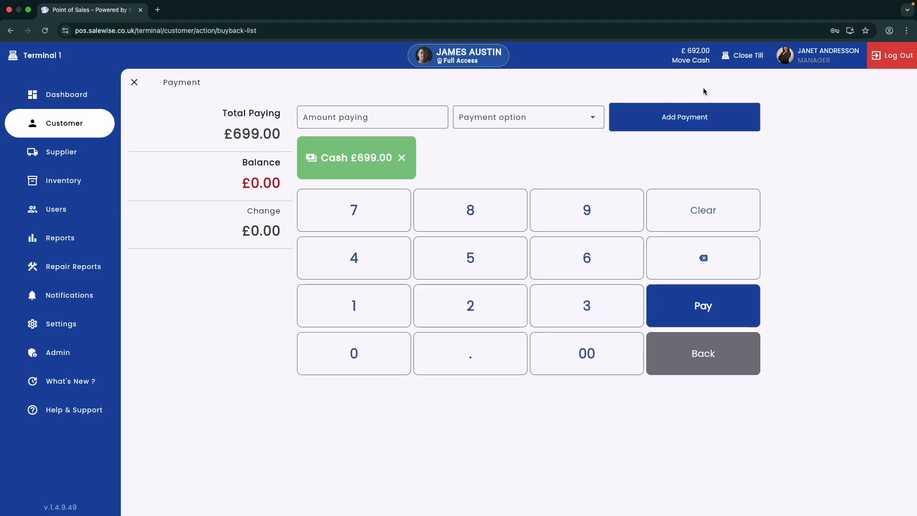
Cash in 100 £50 notes (£5000) with the note 'to add more cash to the till', then pay
left_click(698, 56)
left_click(538, 326)
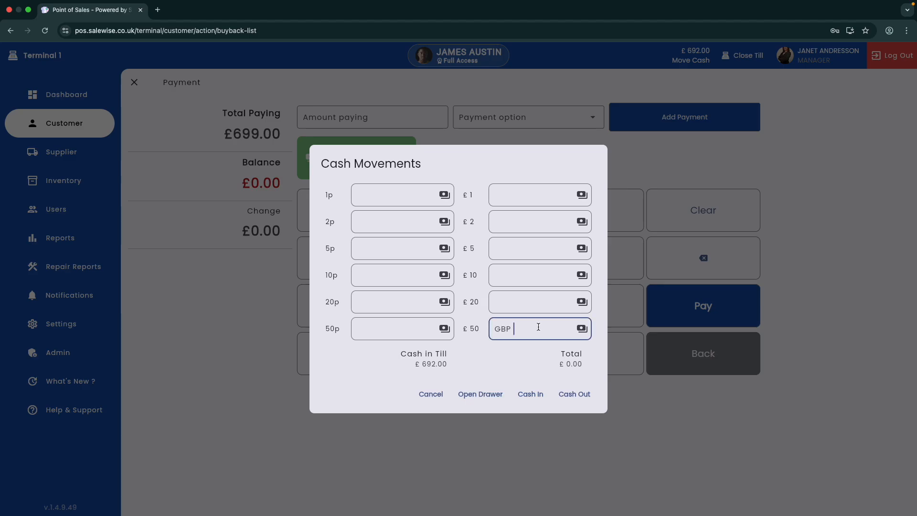
type("100")
left_click(530, 395)
left_click(459, 262)
type("••••")
left_click(460, 278)
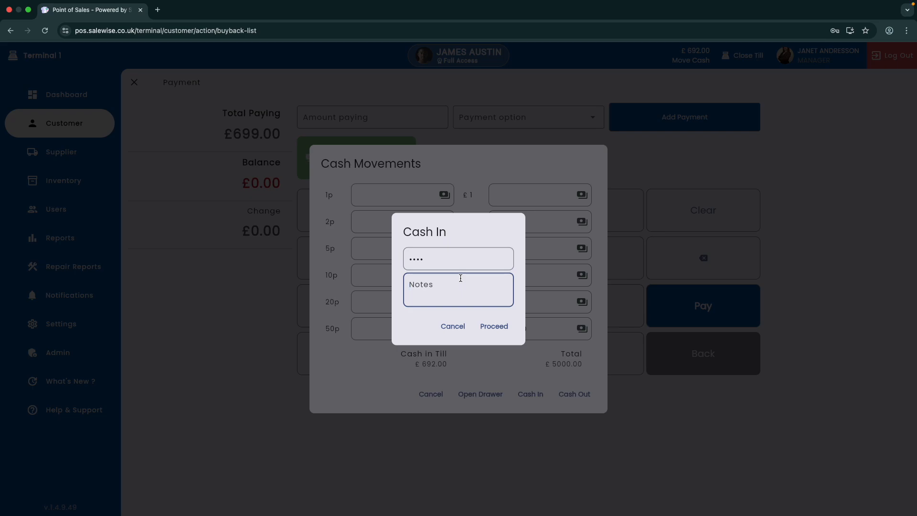
type("to add more cash to the till")
left_click(503, 327)
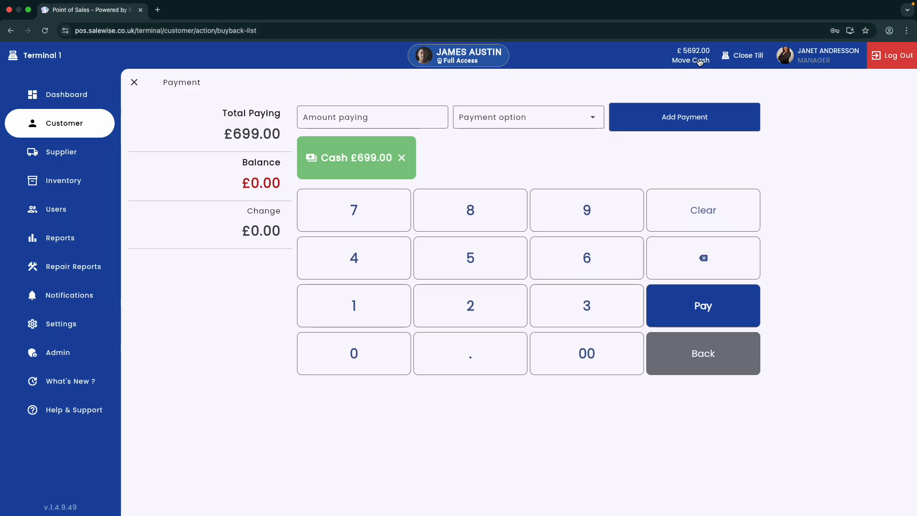
left_click(698, 311)
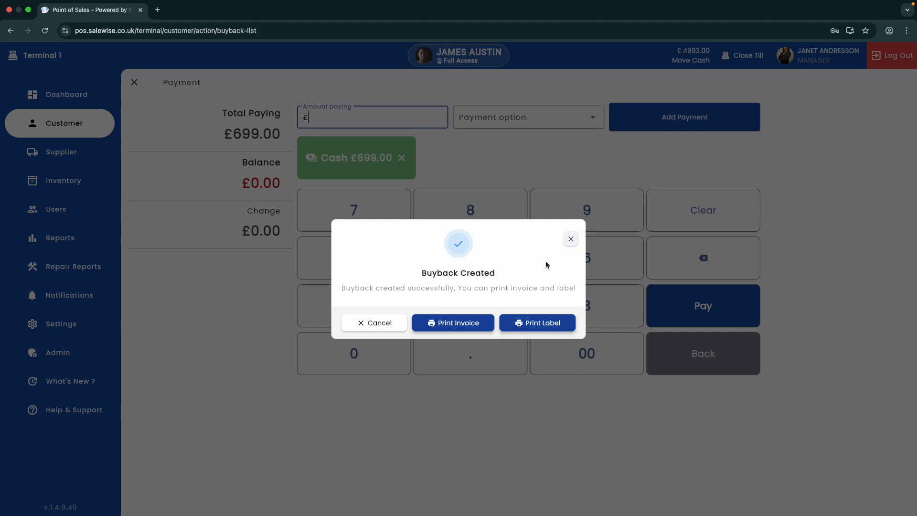
Close the Buyback Created confirmation to get back to the Customer start page
left_click(571, 239)
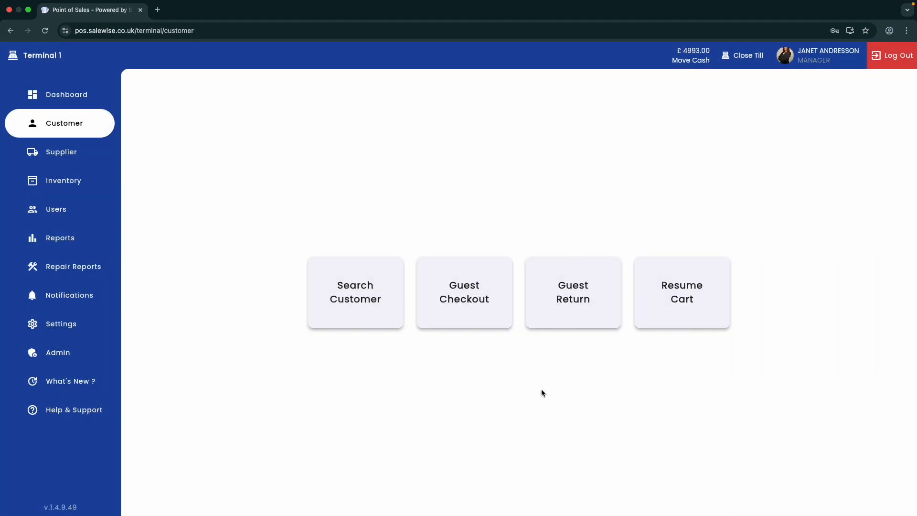
mouse_move(609, 4)
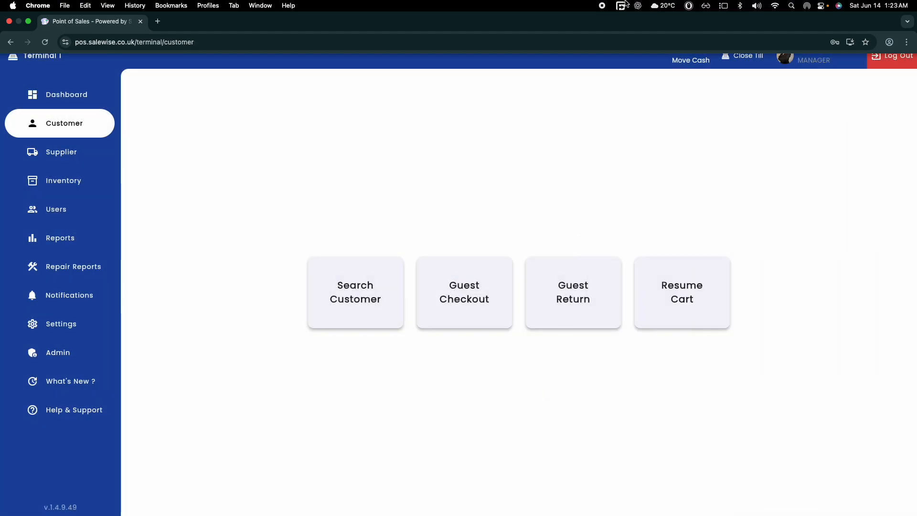